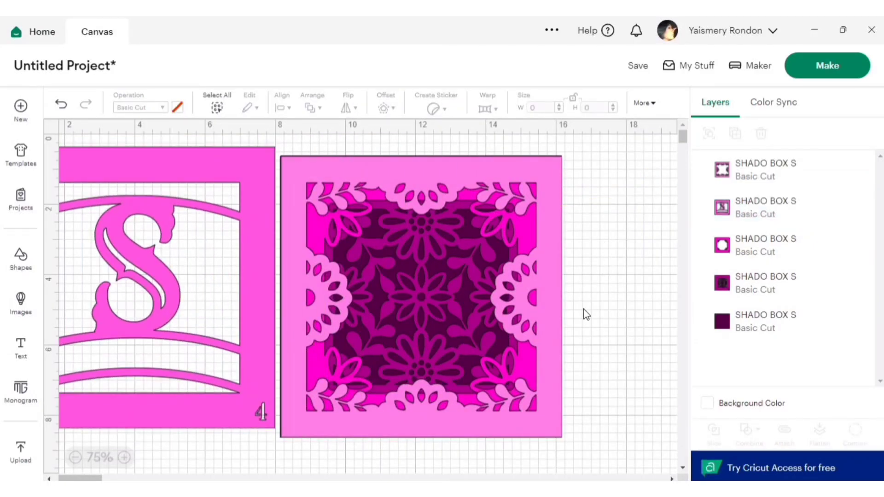
# Step: Separate the stacked floral layers from the S letter panel and shift the panel clear on the canvas
pyautogui.moveTo(639, 340); pyautogui.dragTo(588, 185)
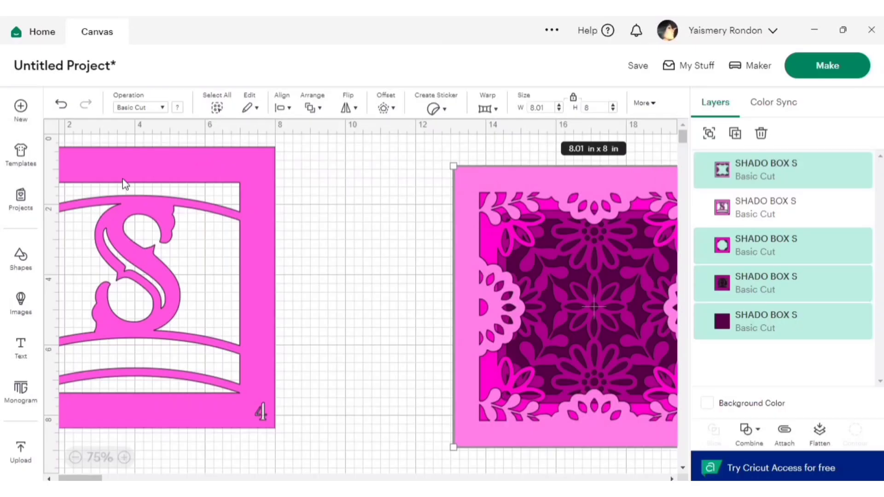
pyautogui.moveTo(124, 184); pyautogui.dragTo(228, 182)
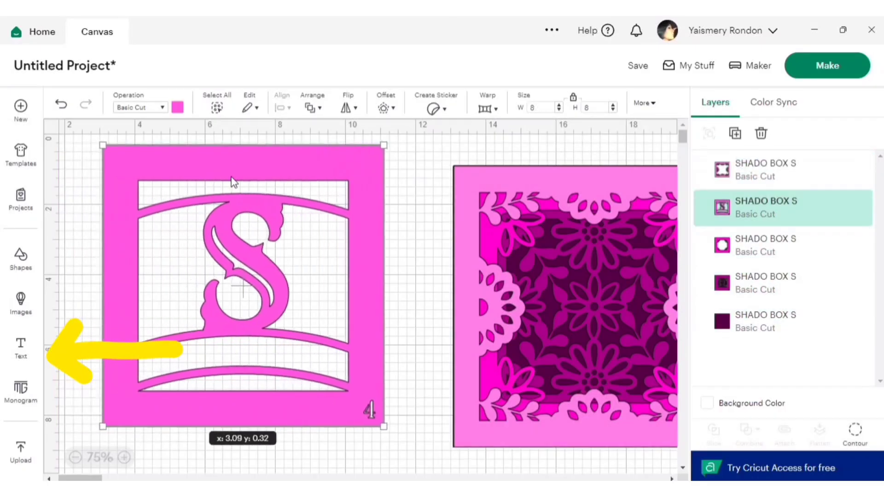
# Step: Add a text object containing the person's first name in capital letters
pyautogui.click(19, 346)
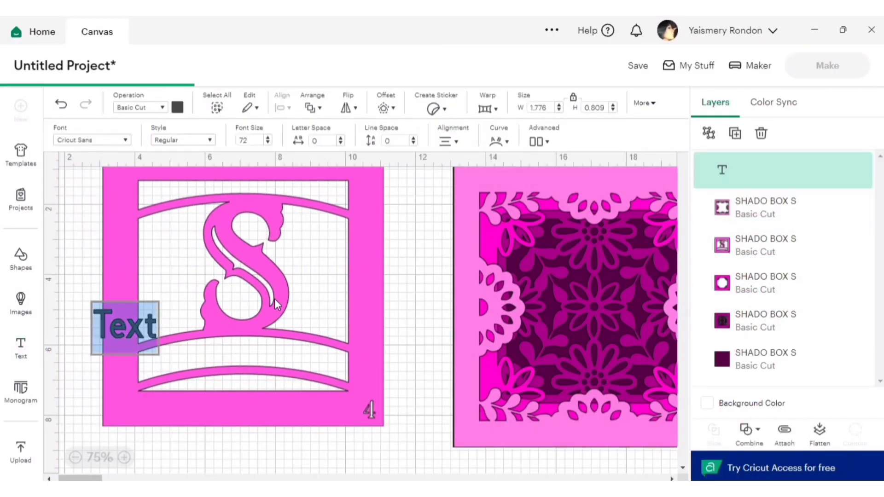
pyautogui.press('BackSpace')
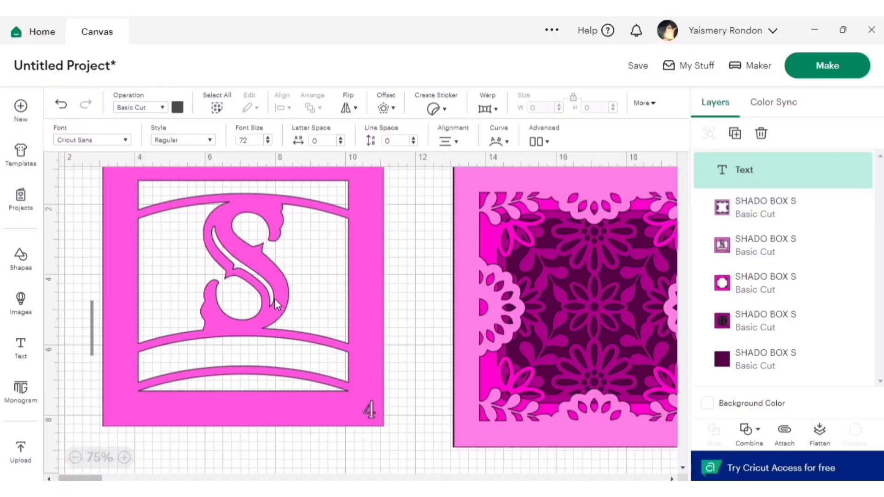
pyautogui.write('SHA')
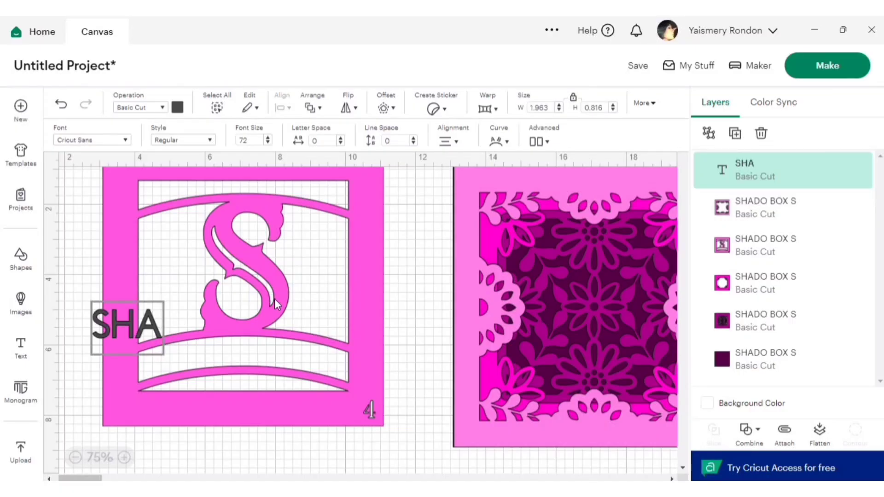
pyautogui.write('RON')
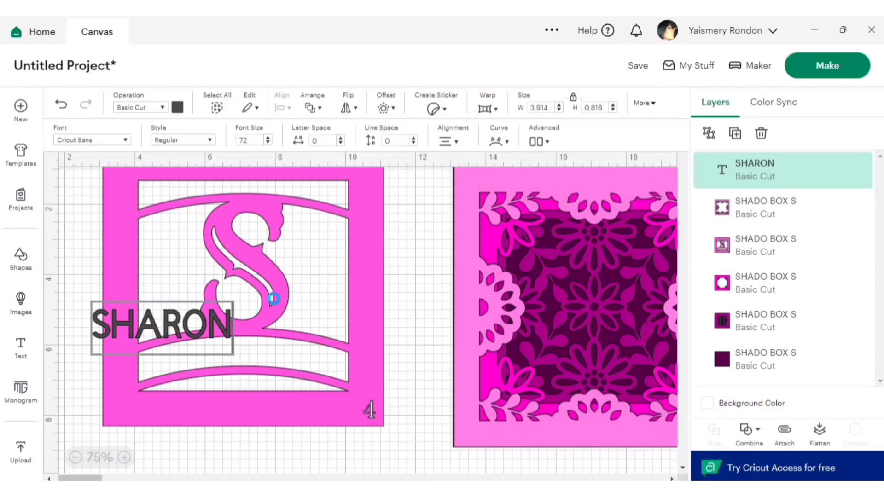
pyautogui.click(204, 339)
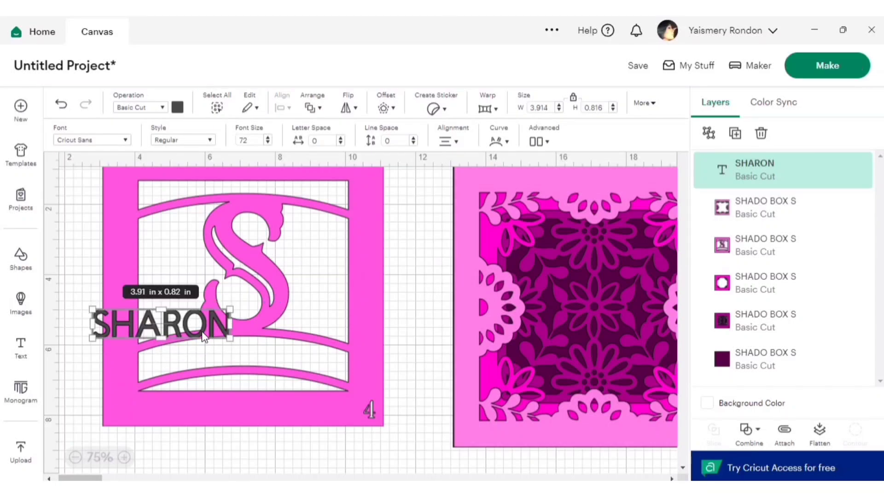
# Step: Find the system font Bree Serif and apply it to the name text
pyautogui.click(100, 142)
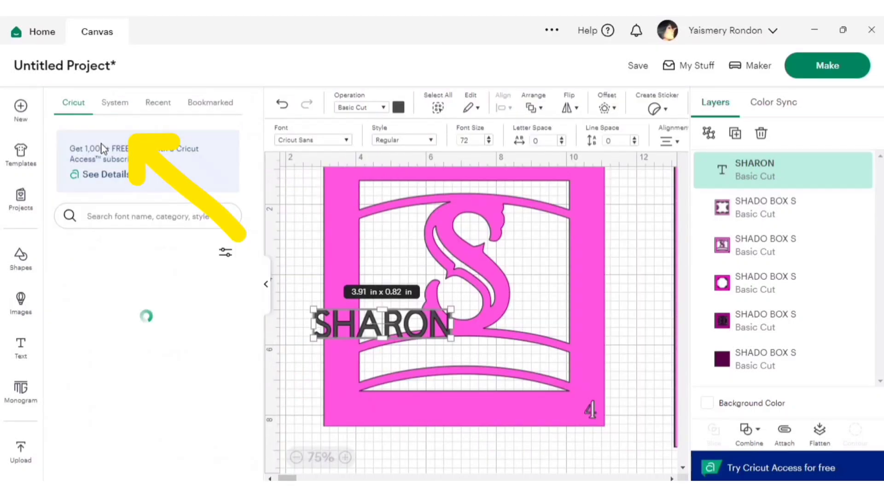
pyautogui.click(122, 105)
pyautogui.click(131, 215)
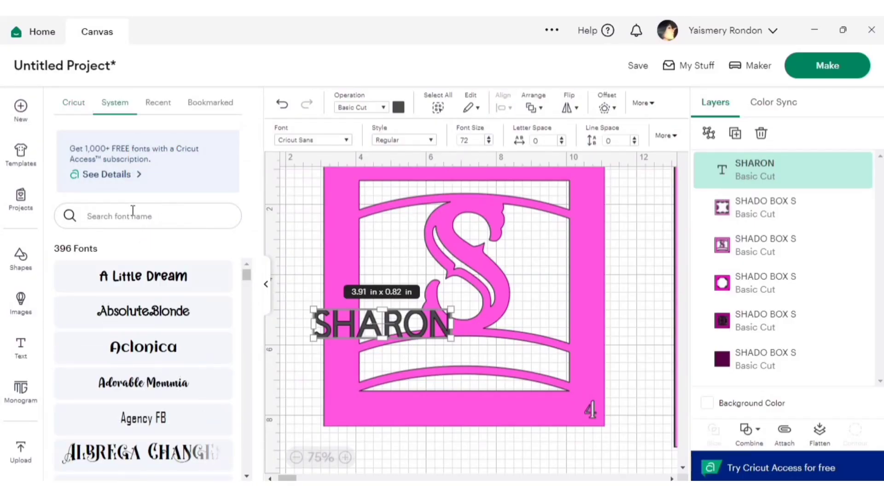
pyautogui.write('BREE SER')
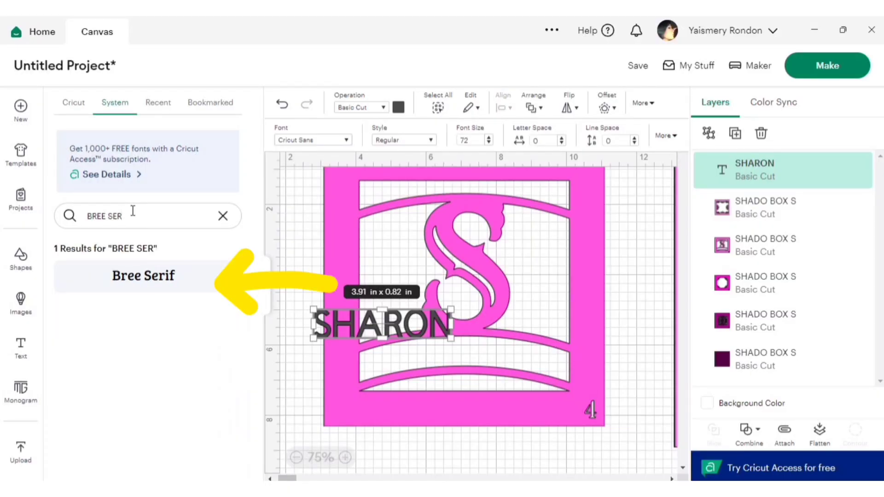
pyautogui.click(146, 276)
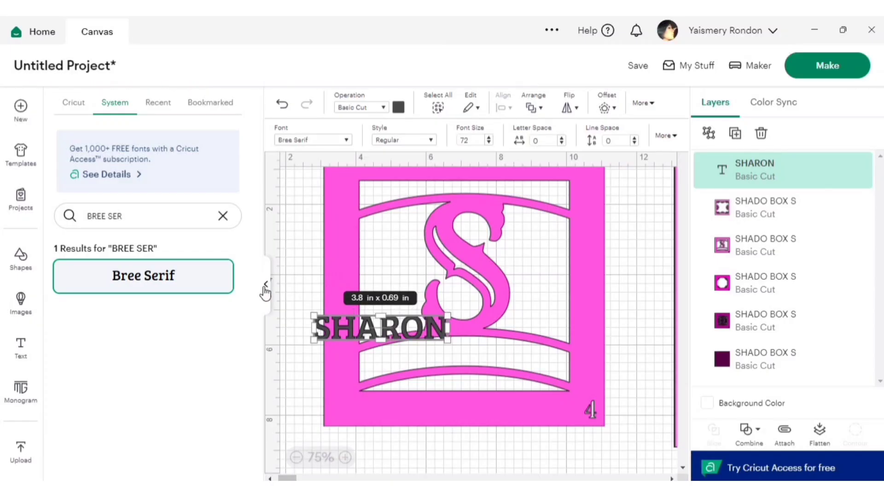
pyautogui.click(266, 287)
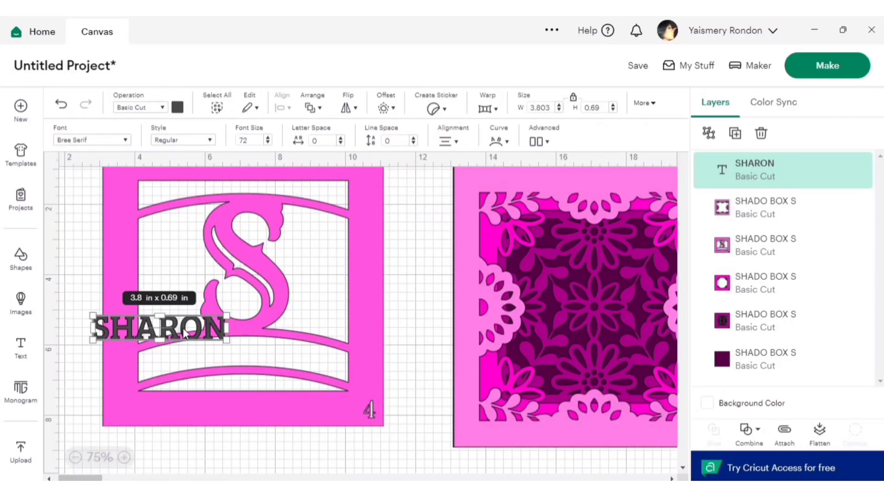
# Step: Place the name between the two arched bands below the S and set its font size to 100
pyautogui.moveTo(177, 332); pyautogui.dragTo(265, 357)
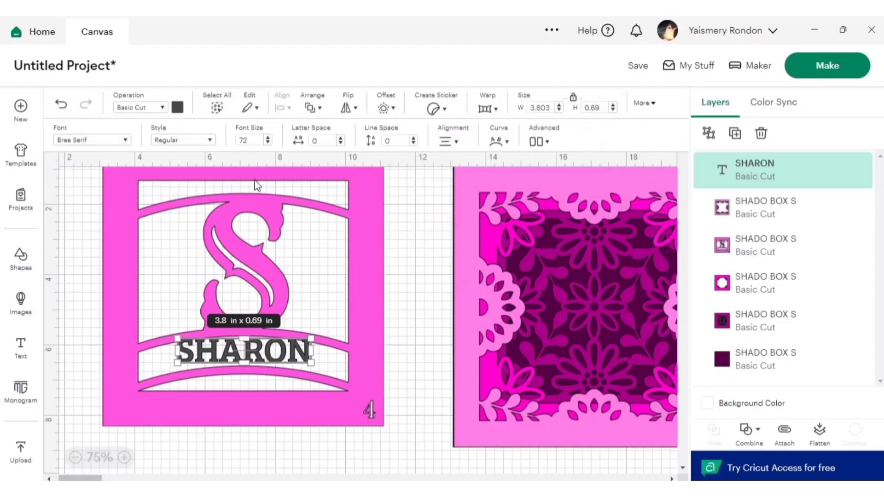
pyautogui.click(253, 139)
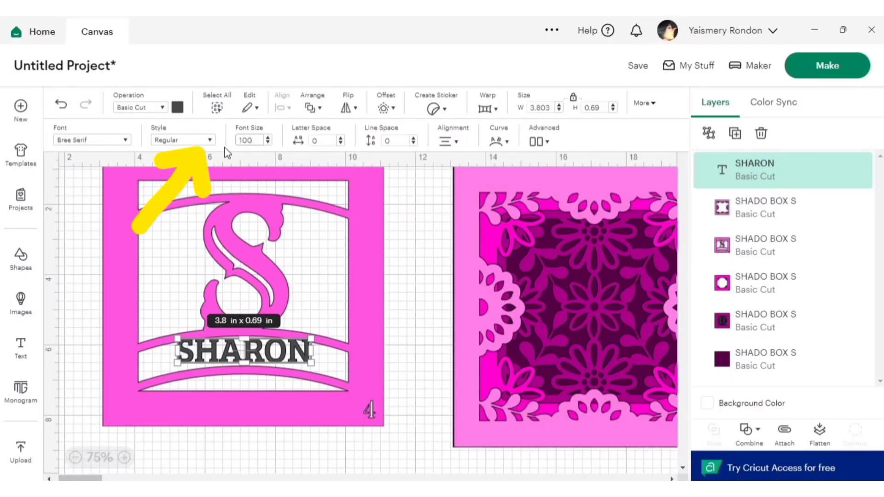
pyautogui.press('Return')
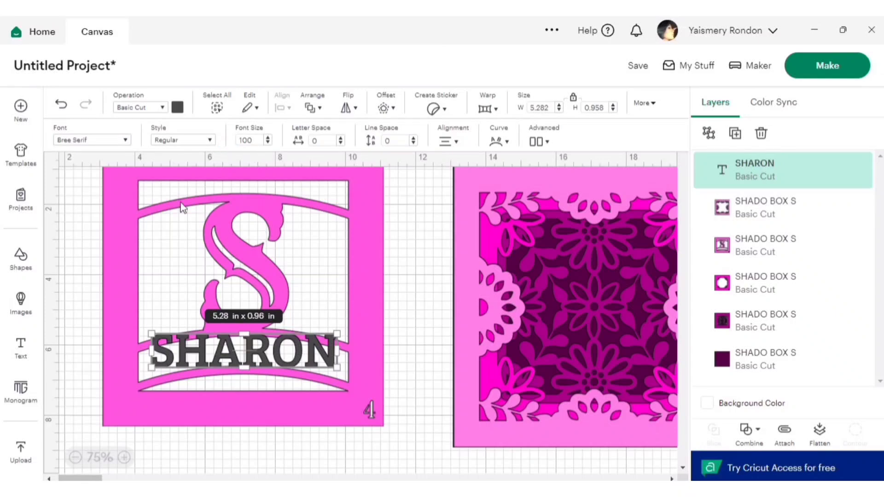
# Step: Curve the name text upward with a curve value of 7 to follow the arched bands
pyautogui.click(505, 143)
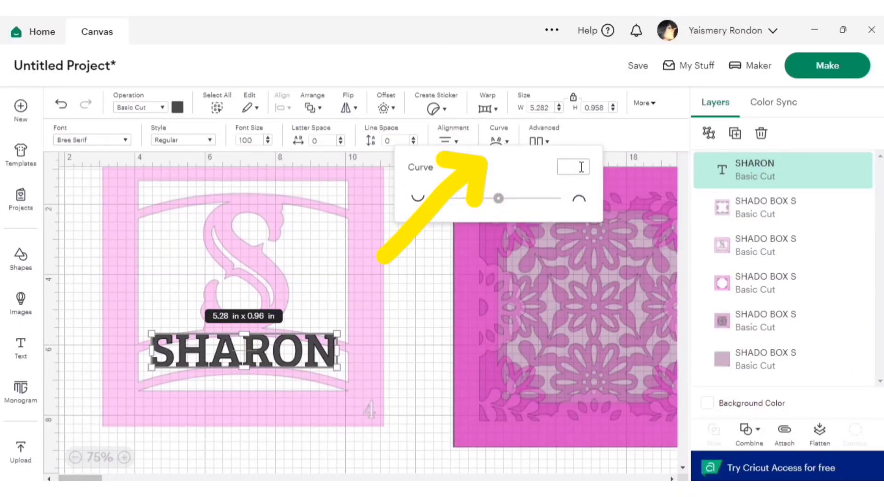
pyautogui.write('7')
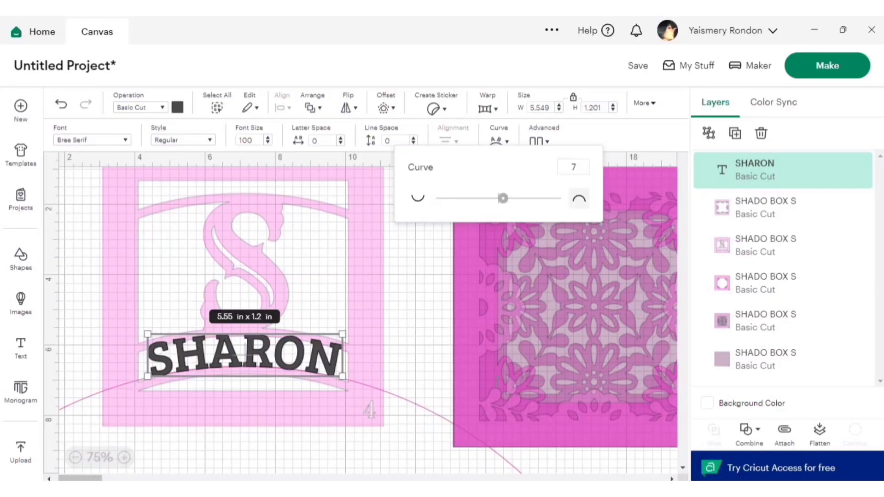
pyautogui.click(423, 313)
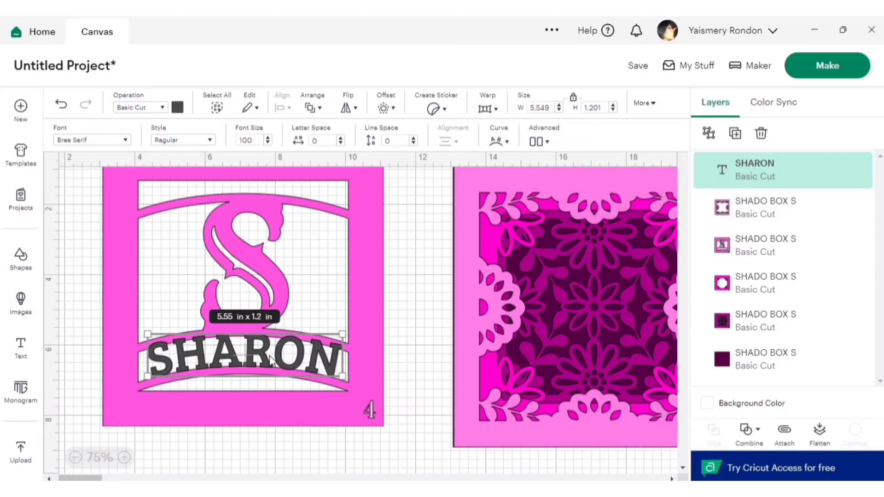
# Step: Tighten the letter spacing of the curved name to -0.4
pyautogui.click(340, 143)
pyautogui.click(340, 143)
pyautogui.click(340, 143)
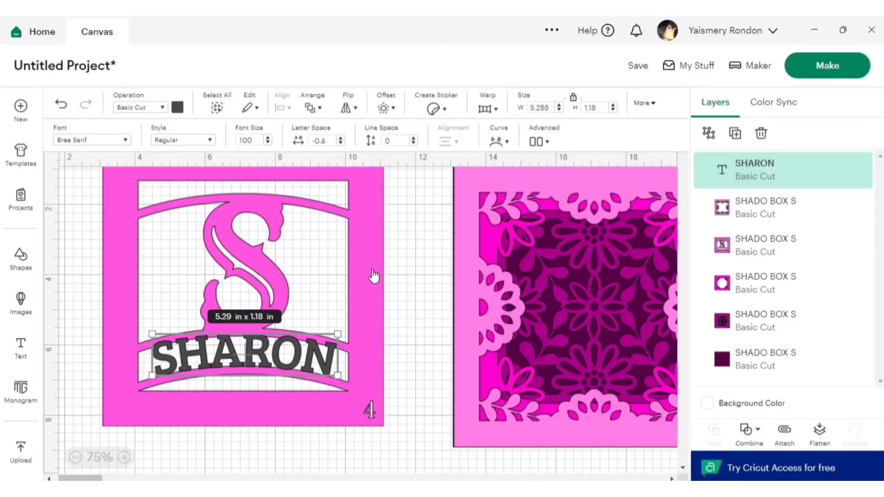
pyautogui.click(414, 330)
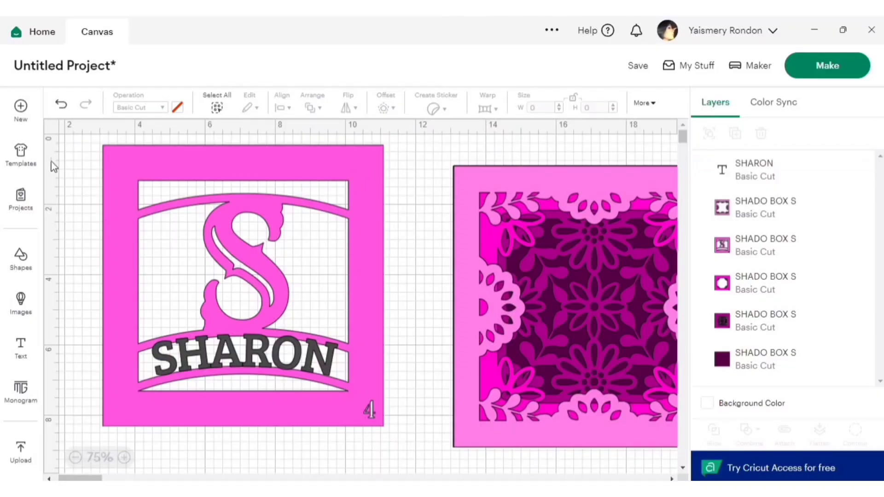
# Step: Select the name together with the S panel and center them horizontally to each other
pyautogui.moveTo(74, 143); pyautogui.dragTo(429, 444)
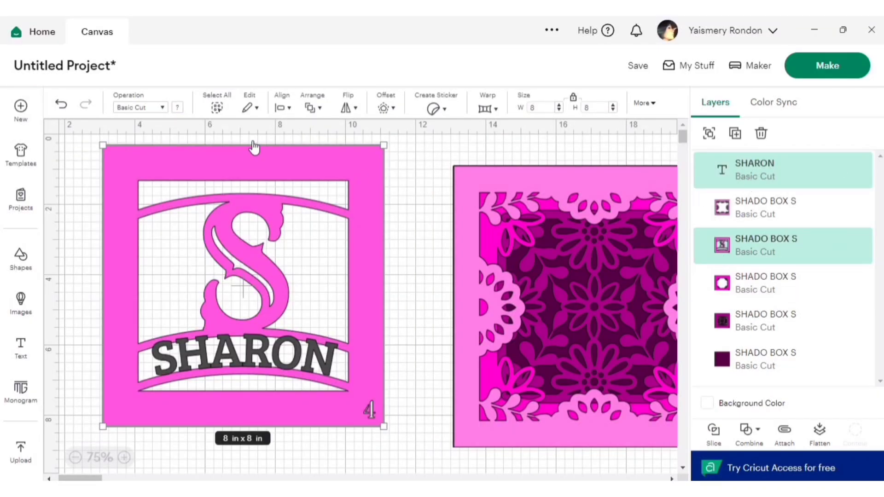
pyautogui.click(289, 108)
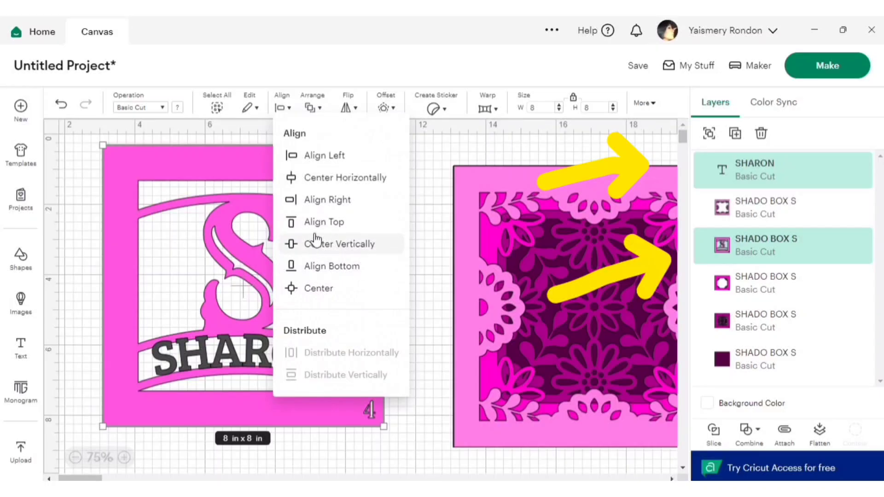
pyautogui.click(326, 179)
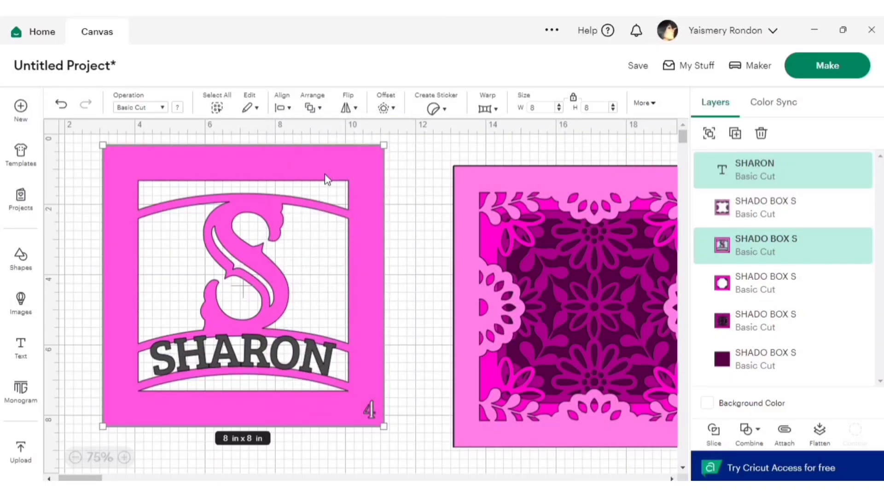
pyautogui.click(412, 291)
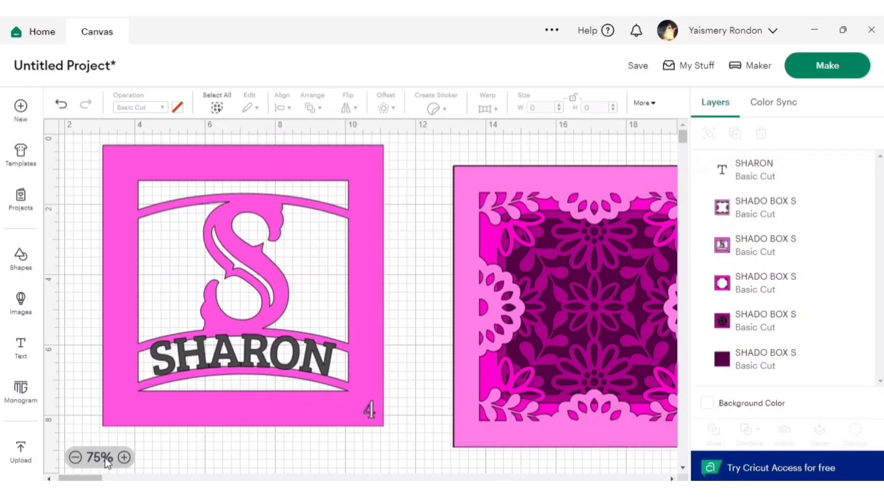
# Step: Weld the curved name and the S panel into a single shape
pyautogui.click(124, 457)
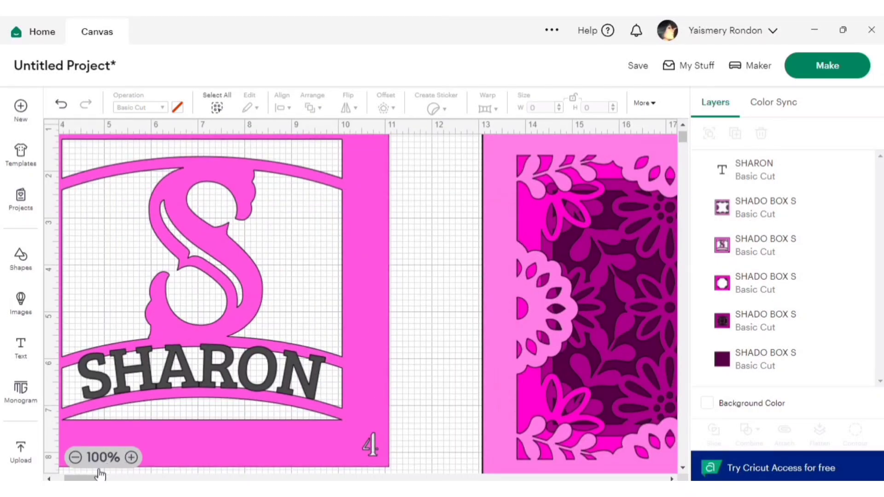
pyautogui.moveTo(93, 478); pyautogui.dragTo(92, 479)
pyautogui.click(234, 380)
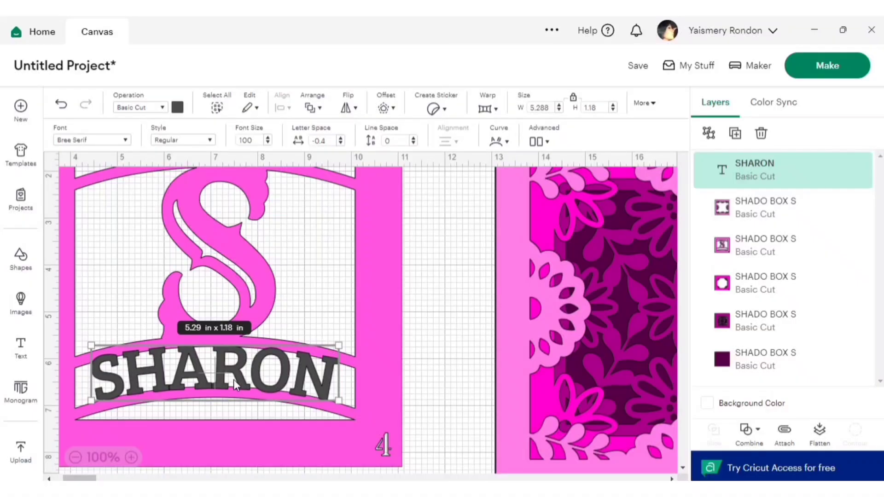
pyautogui.click(481, 315)
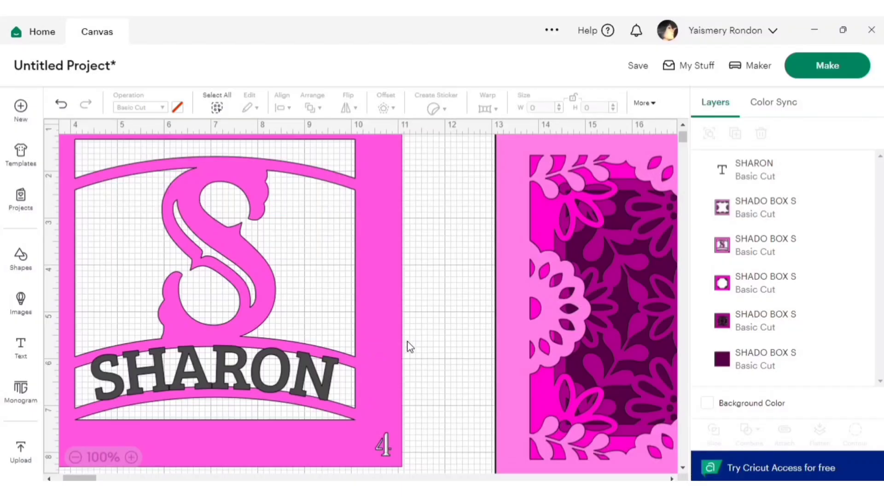
pyautogui.moveTo(424, 425); pyautogui.dragTo(35, 276)
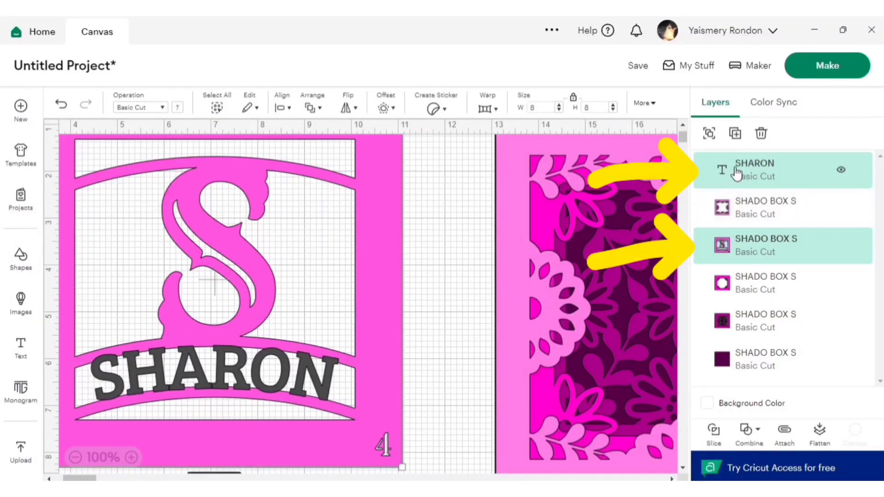
pyautogui.click(756, 433)
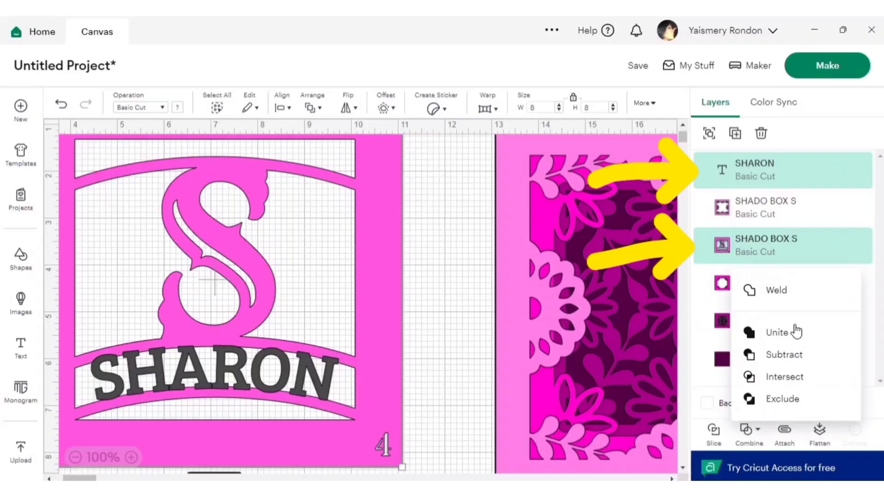
pyautogui.click(795, 293)
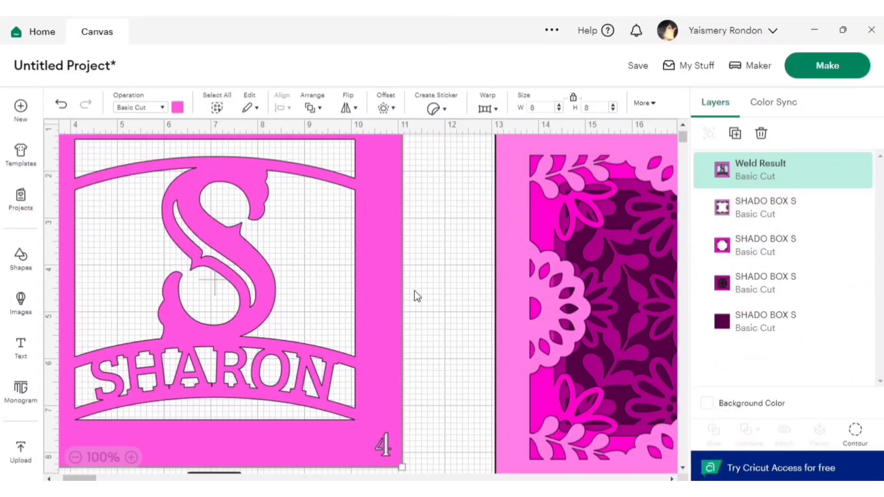
# Step: Move the welded panel over the floral layer stack, then shift all the layers together toward the canvas's upper-left area
pyautogui.scroll(-1, 417, 296)
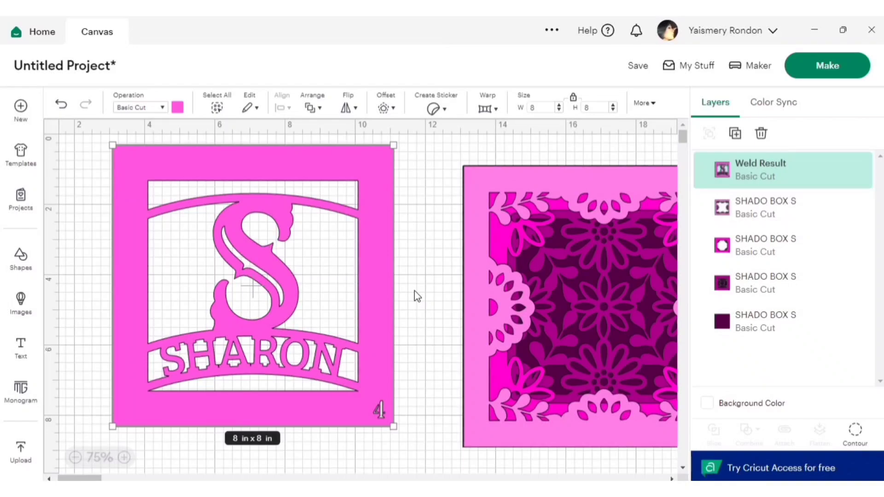
pyautogui.moveTo(306, 187); pyautogui.dragTo(531, 184)
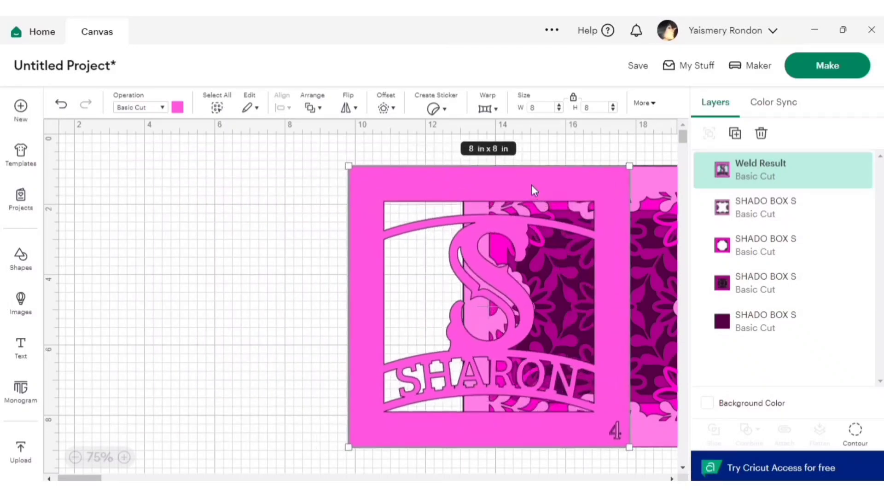
pyautogui.moveTo(292, 191); pyautogui.dragTo(586, 349)
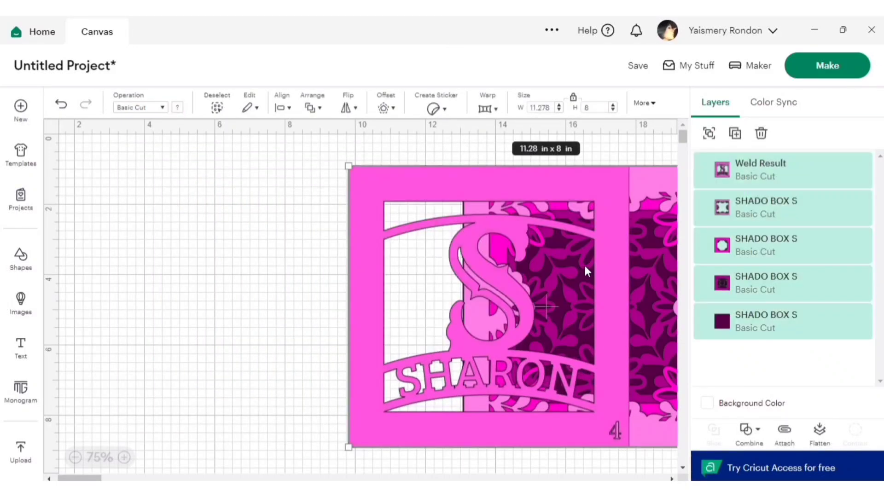
pyautogui.moveTo(545, 239); pyautogui.dragTo(388, 205)
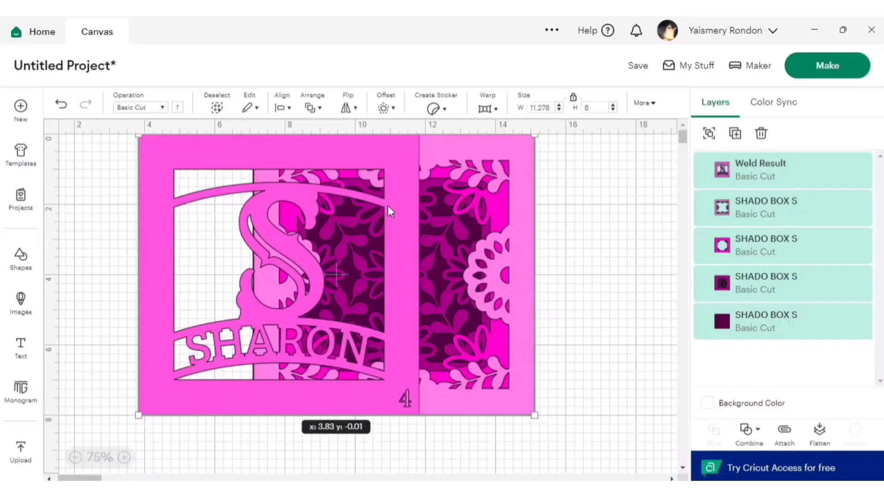
# Step: Bring the light pink floral frame layer to the front, above the welded name panel
pyautogui.click(615, 177)
pyautogui.click(523, 178)
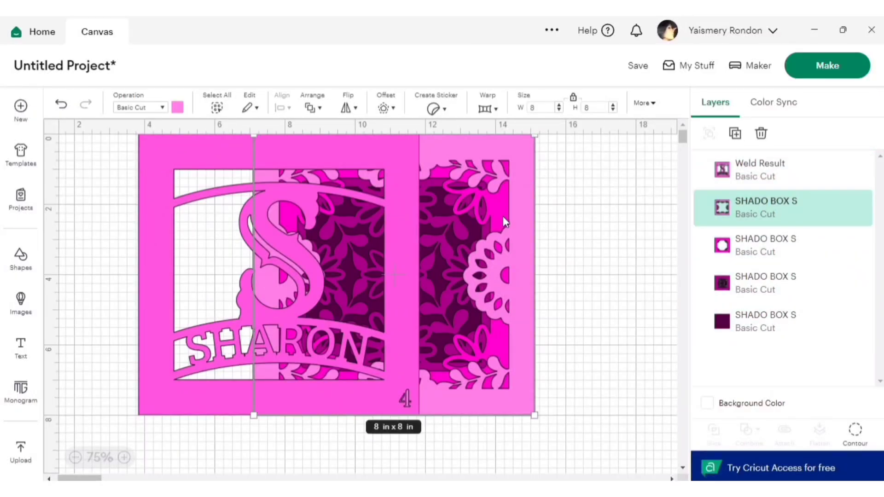
pyautogui.rightClick(533, 206)
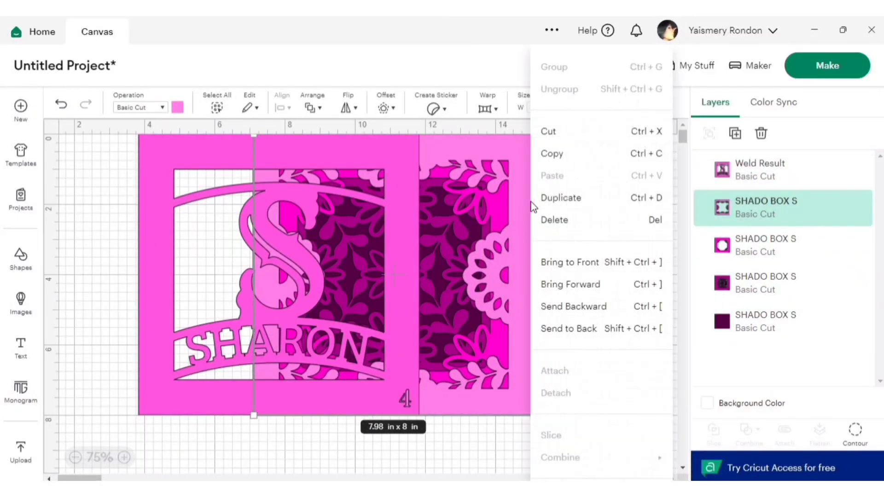
pyautogui.click(578, 262)
pyautogui.click(572, 262)
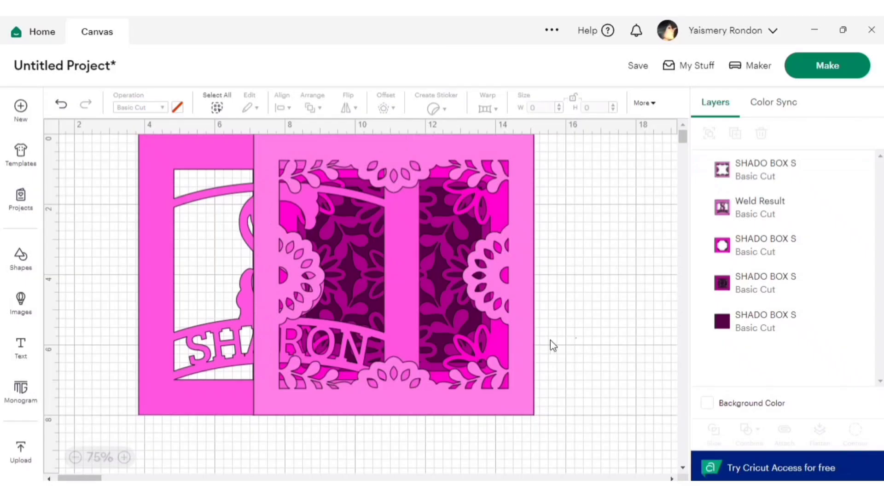
# Step: Select all the shadow box layers and center them on one another
pyautogui.moveTo(577, 340); pyautogui.dragTo(159, 198)
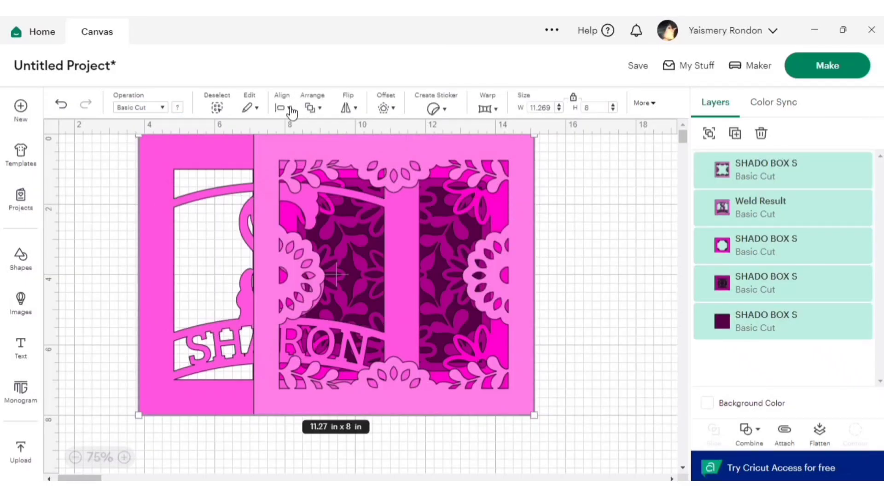
pyautogui.click(289, 108)
pyautogui.click(326, 289)
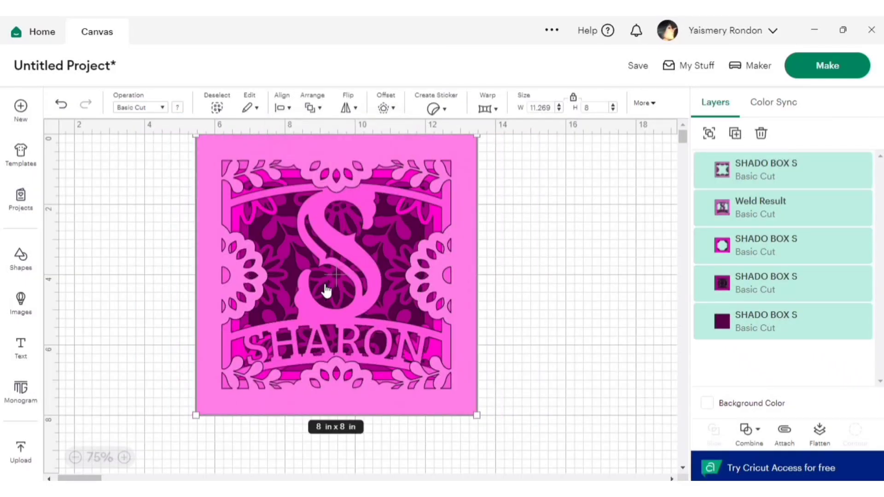
pyautogui.click(519, 216)
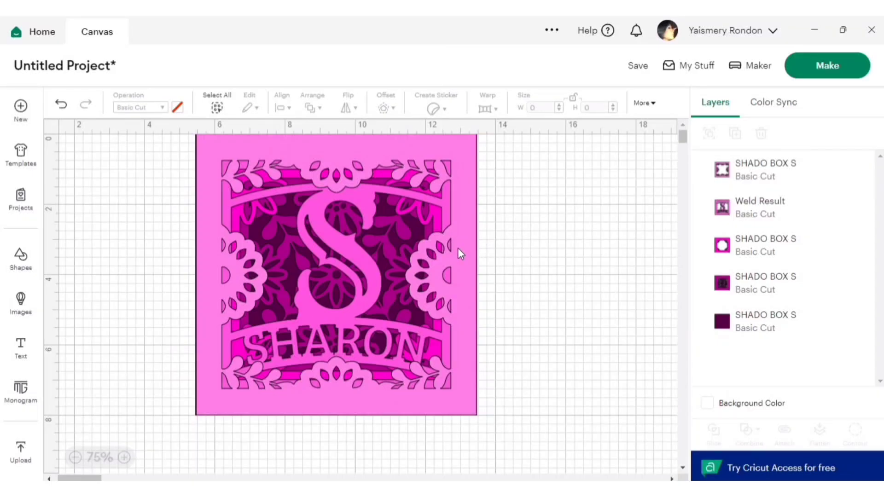
# Step: Change the material color of the welded S and name panel to white
pyautogui.click(228, 167)
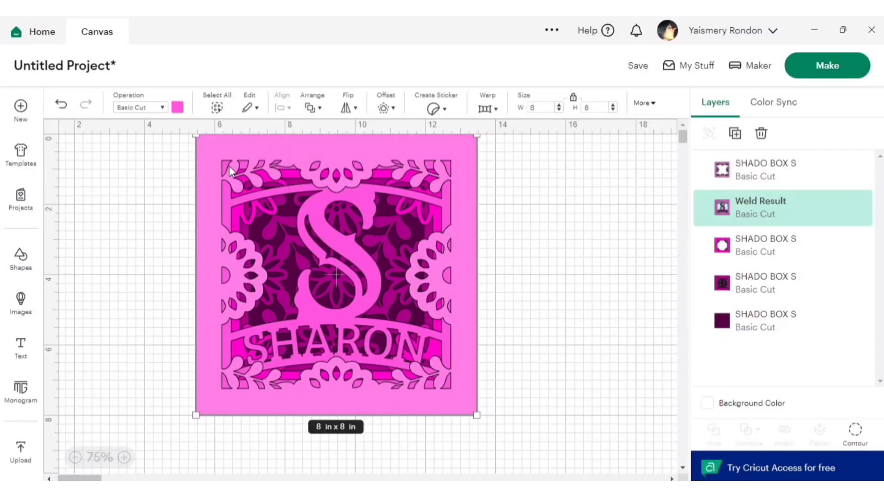
pyautogui.click(180, 110)
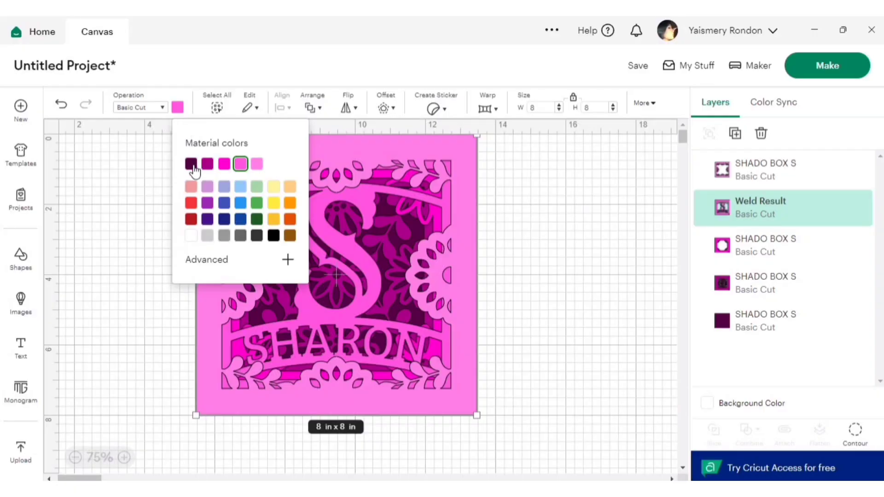
pyautogui.click(191, 237)
pyautogui.click(583, 239)
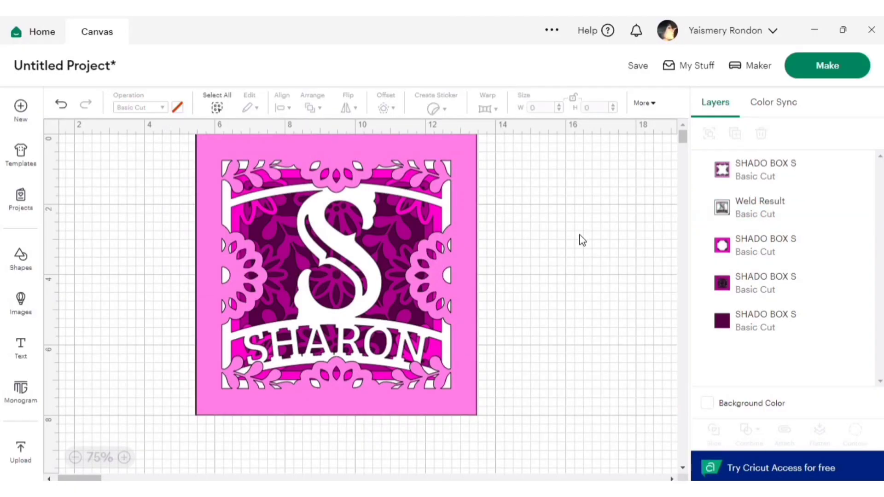
# Step: Send the project to the mat preview and review the mats down to mat 5 with the floral frame
pyautogui.click(828, 69)
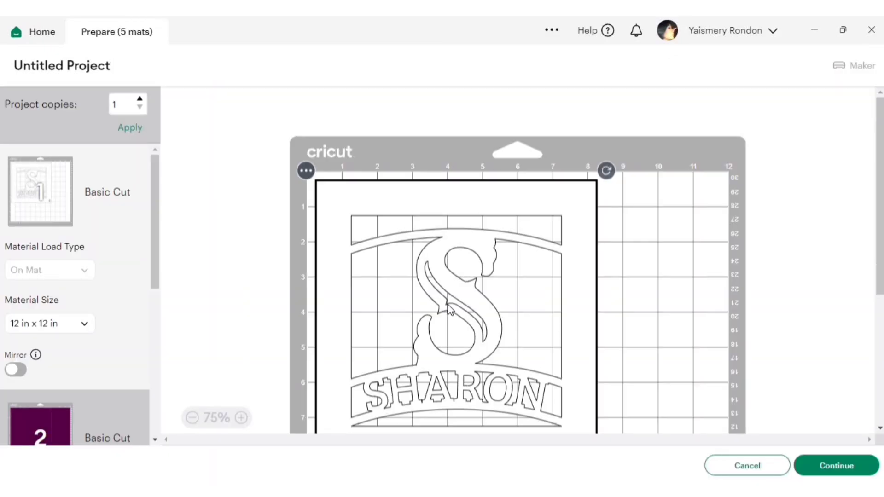
pyautogui.scroll(-3, 447, 305)
pyautogui.scroll(-1, 447, 305)
pyautogui.scroll(-5, 118, 310)
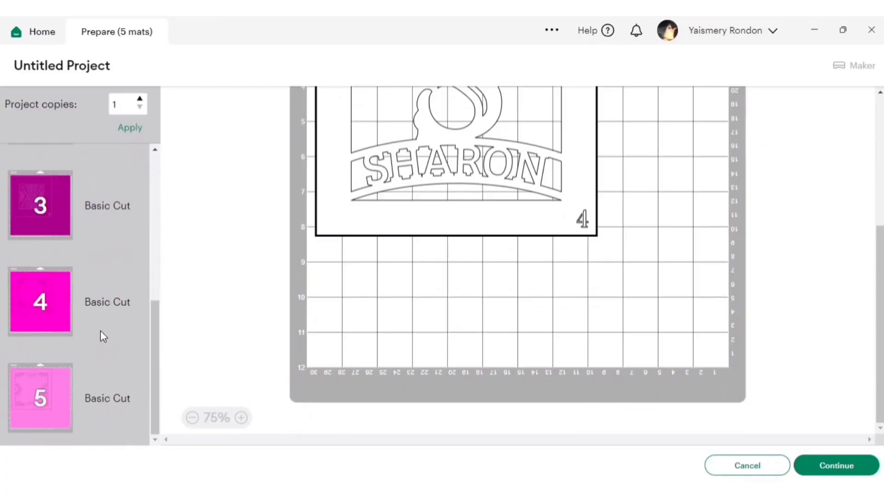
pyautogui.click(50, 399)
pyautogui.scroll(-2, 534, 290)
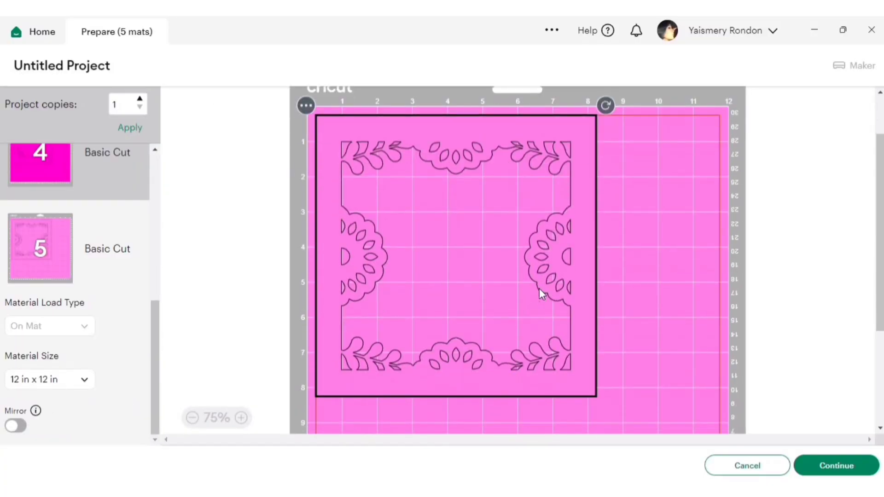
# Step: Continue to the machine setup and set the base material to Cardstock (for intricate cuts) from the full materials list
pyautogui.click(851, 466)
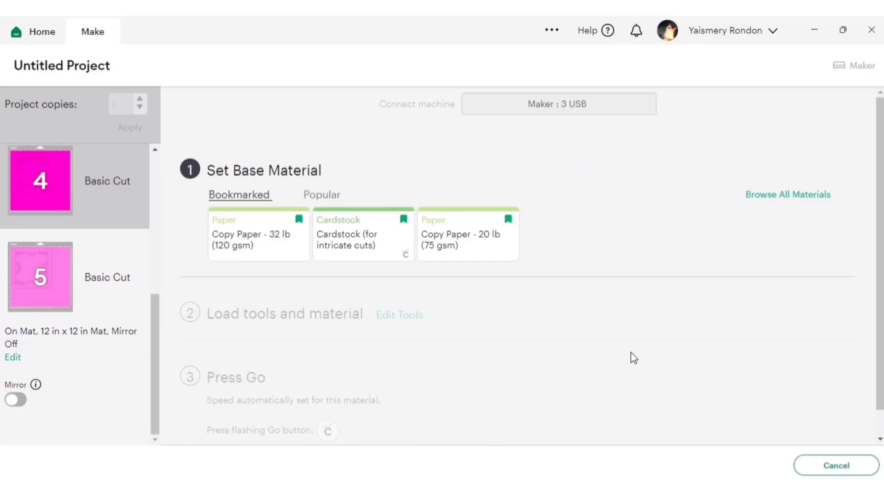
pyautogui.click(781, 195)
pyautogui.scroll(-7, 479, 267)
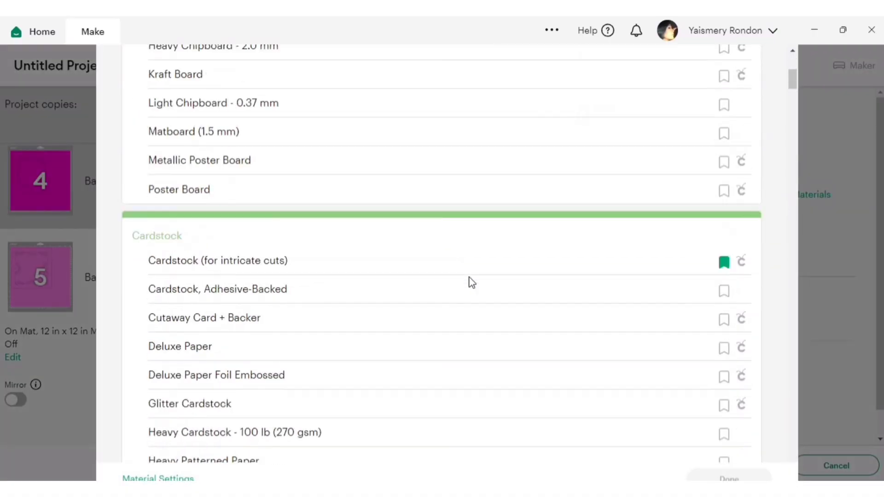
pyautogui.click(321, 264)
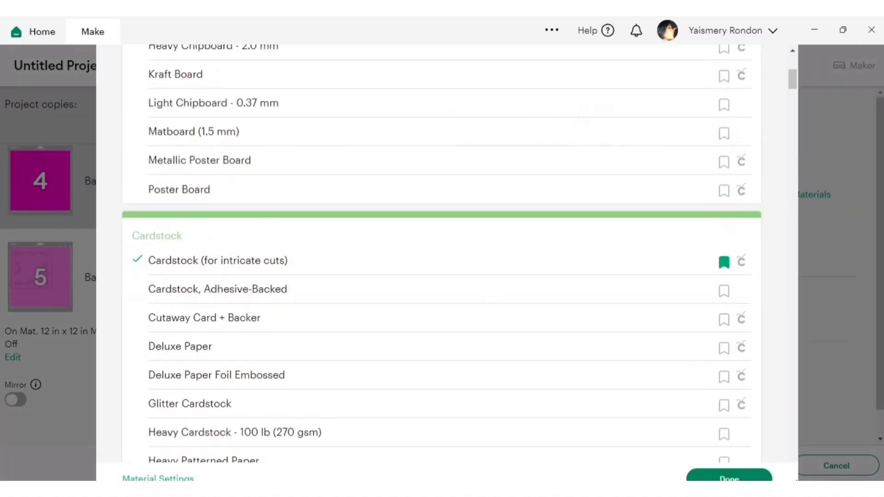
pyautogui.click(763, 478)
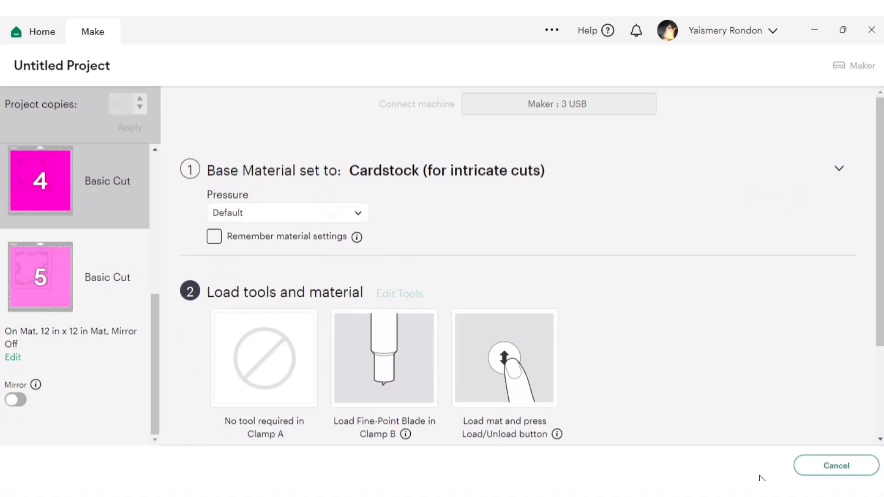